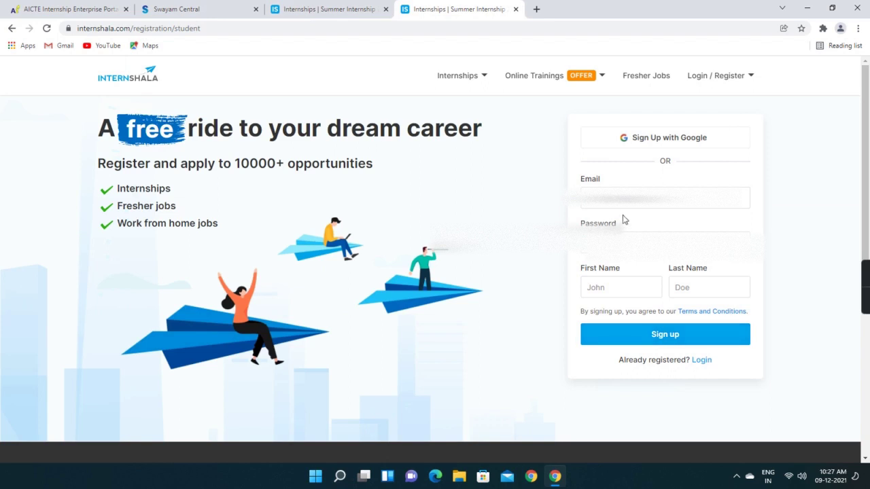
Register a student account with the saved email and the student's first and last name, then sign up
{"action": "left_click", "coordinate": [625, 224]}
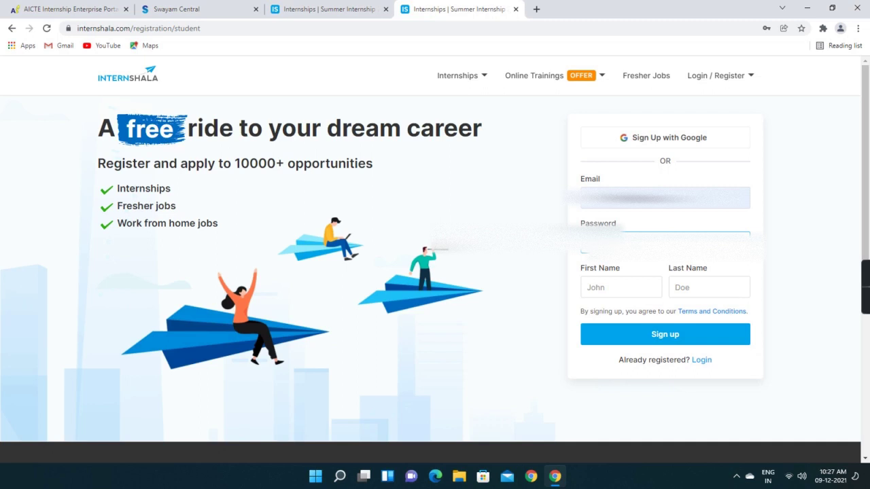
{"action": "left_click", "coordinate": [609, 286]}
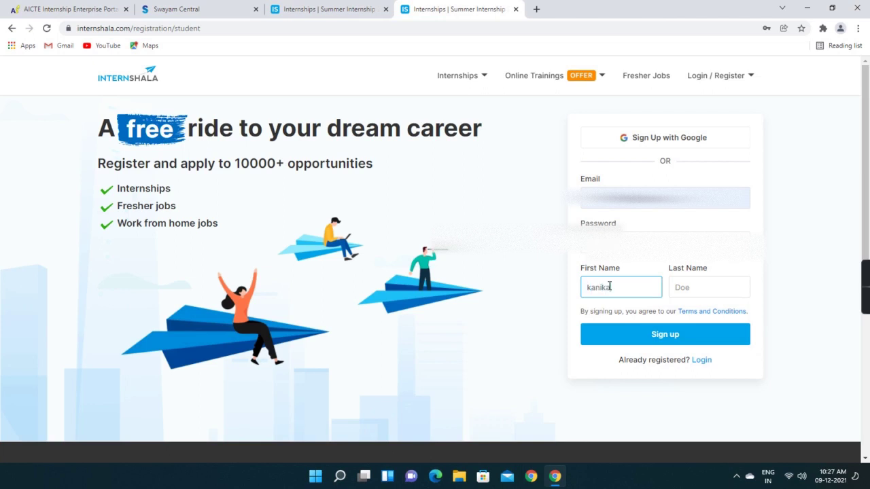
{"action": "key", "text": "Tab"}
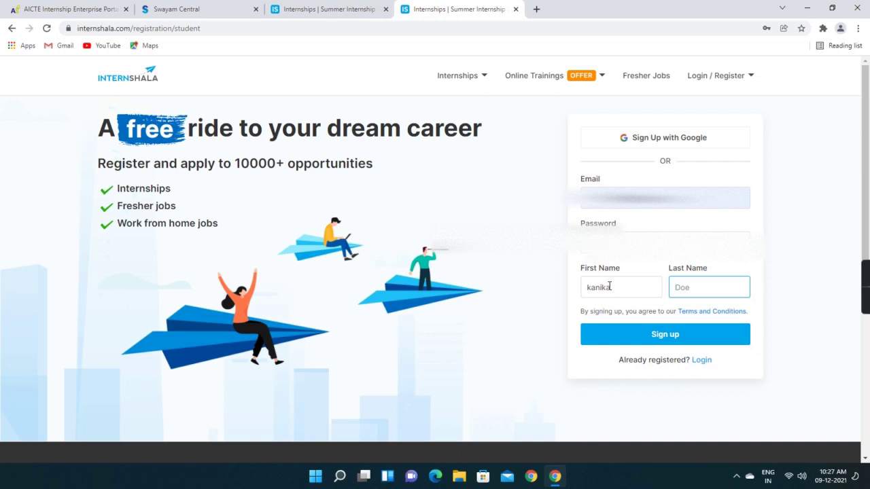
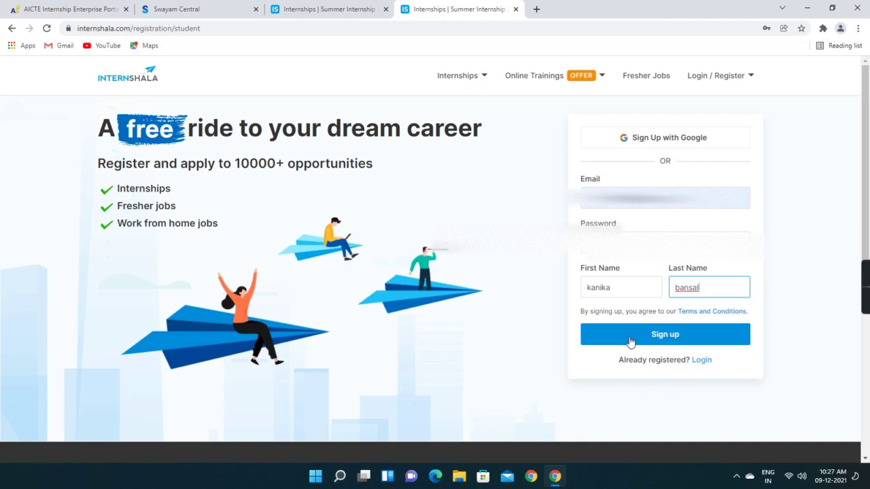
{"action": "left_click", "coordinate": [629, 341]}
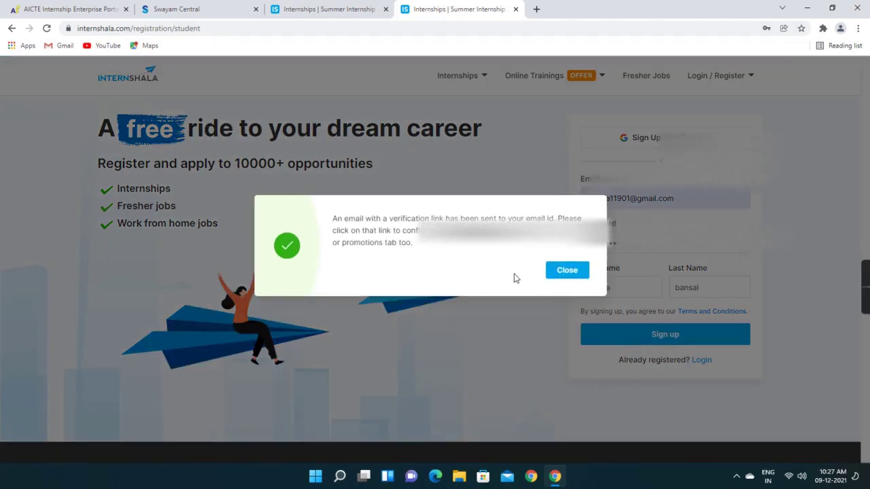
Dismiss the verification notice and log in with the saved email and password, retrying after the unverified warning
{"action": "left_click", "coordinate": [562, 273]}
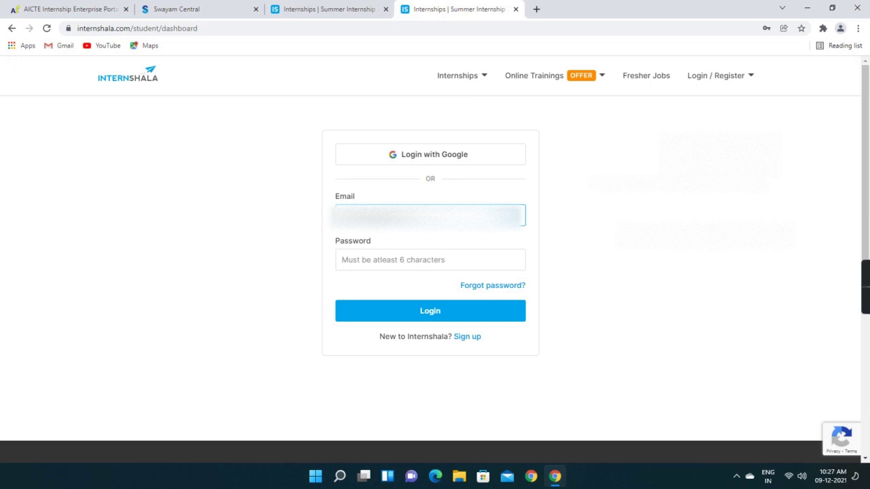
{"action": "left_click", "coordinate": [421, 215]}
{"action": "left_click", "coordinate": [412, 245]}
{"action": "left_click", "coordinate": [407, 263]}
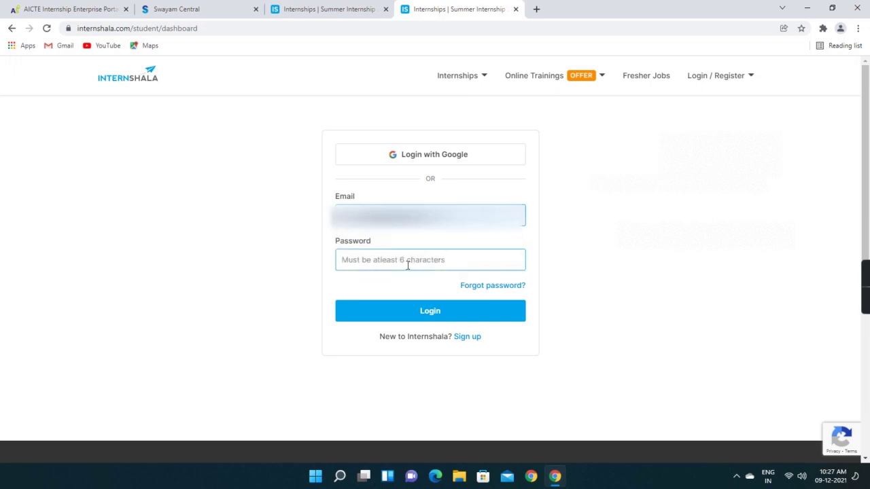
{"action": "type", "text": "••••••••"}
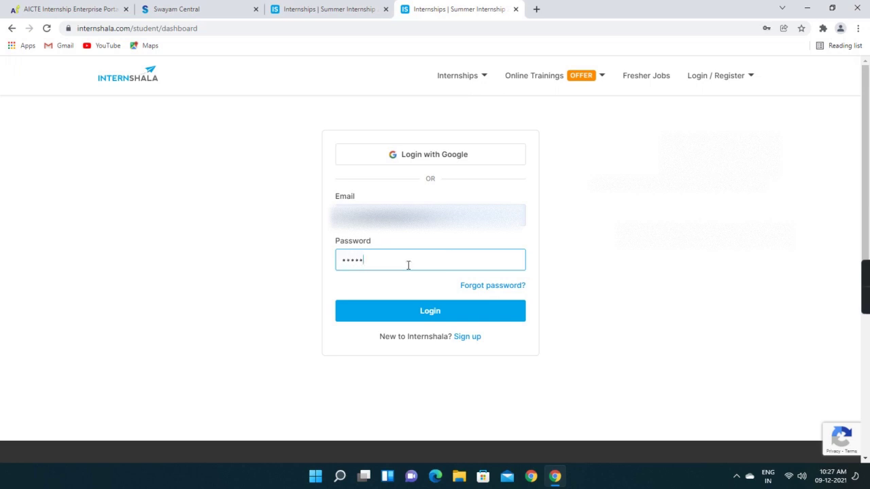
{"action": "left_click", "coordinate": [432, 316]}
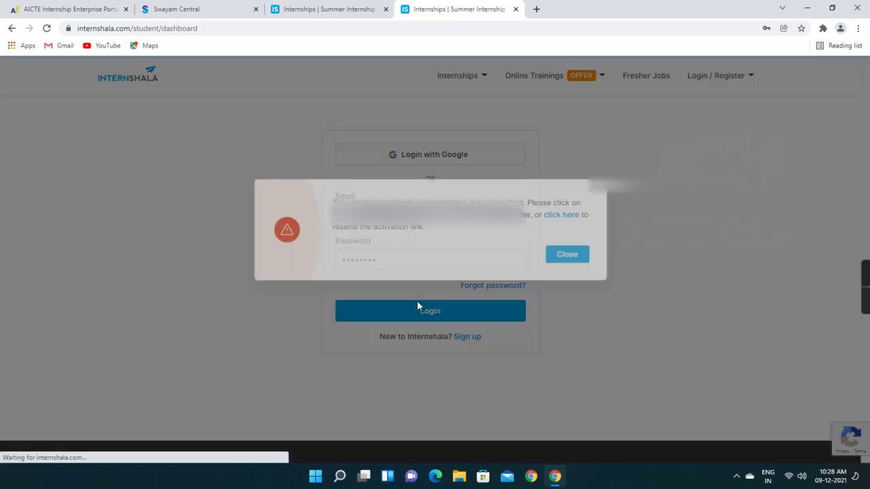
{"action": "left_click", "coordinate": [561, 272]}
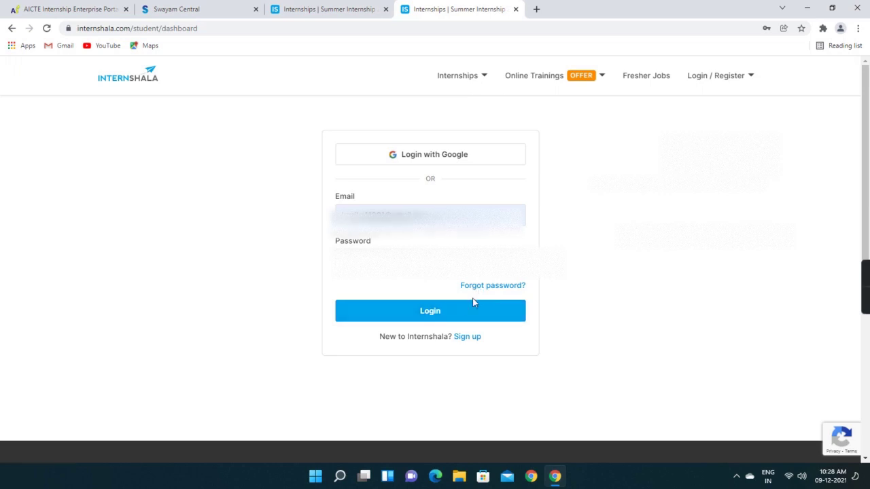
{"action": "left_click", "coordinate": [410, 317]}
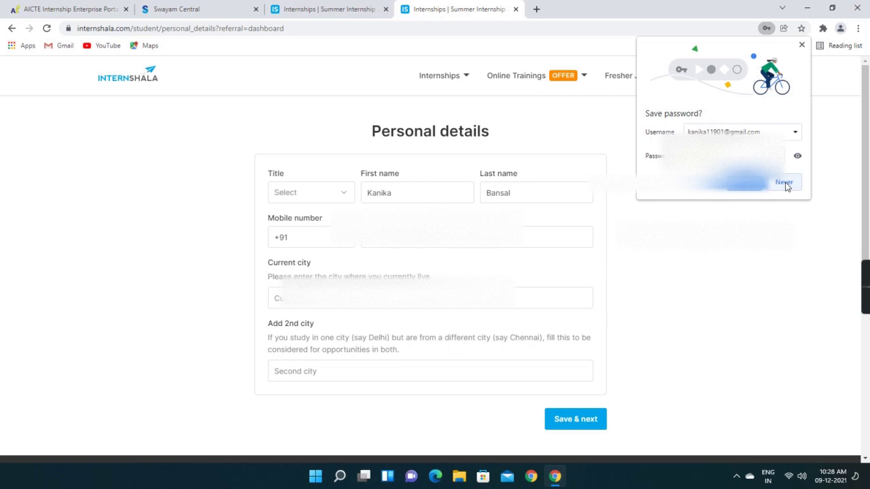
Decline saving the password and select Ms. as the title on Personal details
{"action": "left_click", "coordinate": [783, 182]}
{"action": "left_click", "coordinate": [342, 199]}
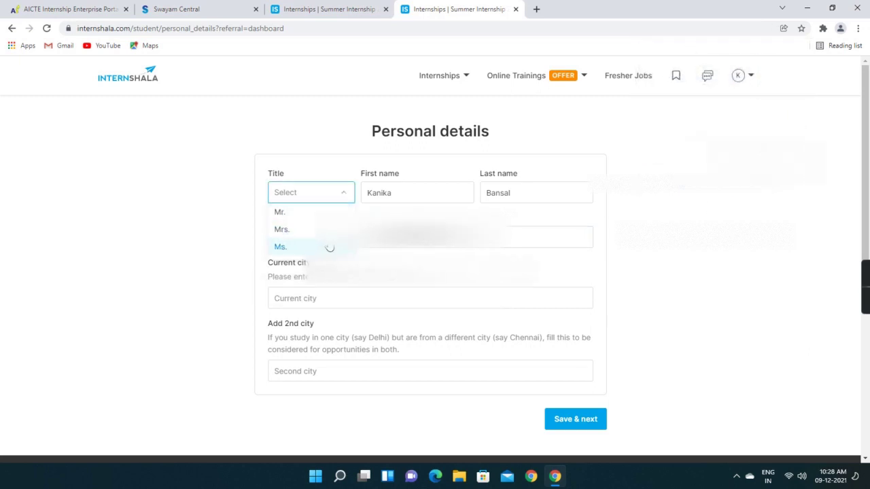
{"action": "left_click", "coordinate": [328, 247]}
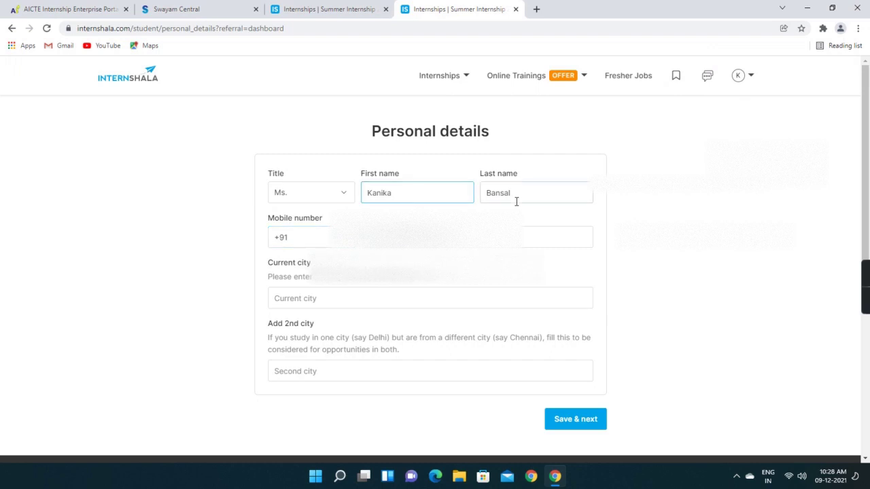
{"action": "left_click", "coordinate": [408, 237]}
{"action": "left_click", "coordinate": [364, 292]}
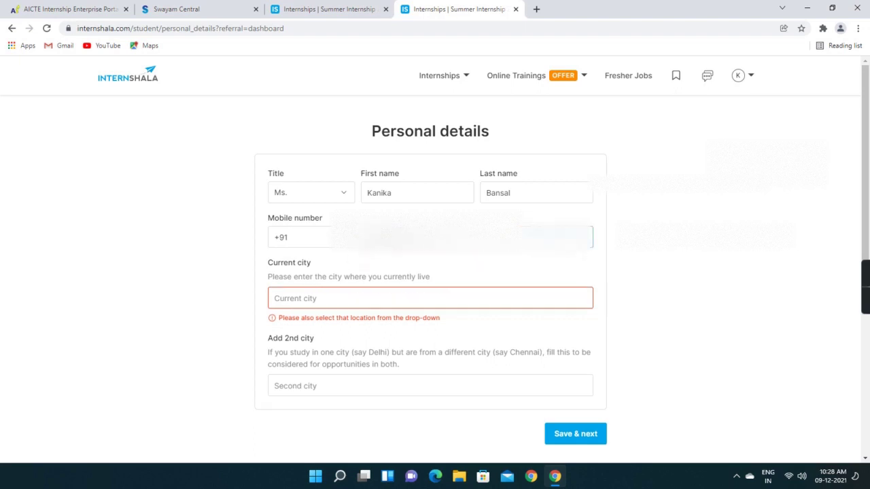
Set the current city to Panchkula, Haryana, India
{"action": "left_click", "coordinate": [381, 300]}
{"action": "type", "text": "india"}
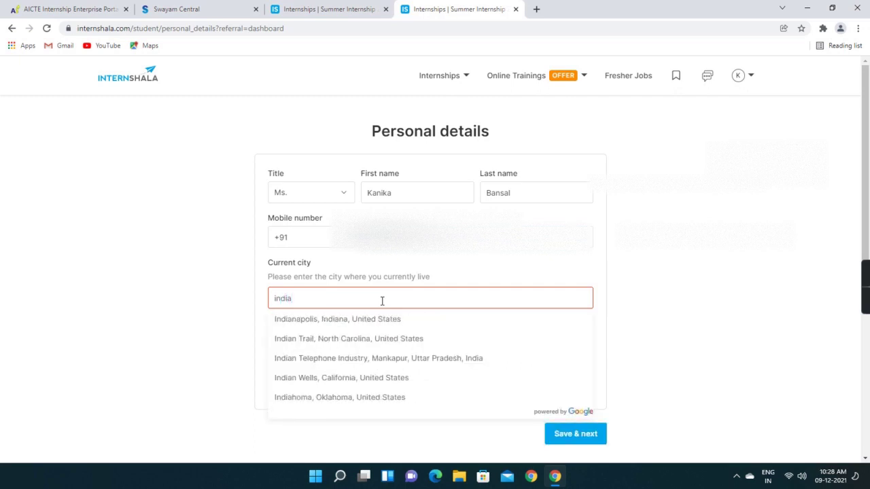
{"action": "scroll", "coordinate": [405, 362], "scroll_direction": "down", "scroll_amount": 1}
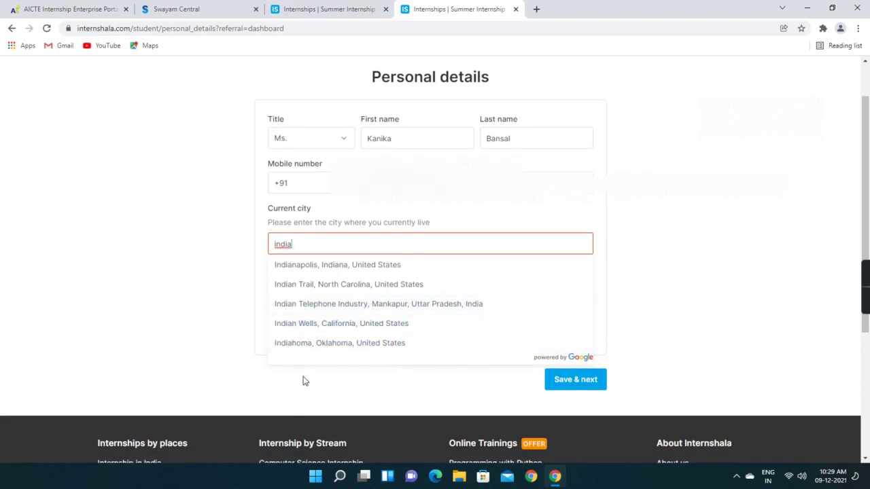
{"action": "key", "text": "BackSpace"}
{"action": "key", "text": "BackSpace"}
{"action": "key", "text": "BackSpace"}
{"action": "key", "text": "BackSpace"}
{"action": "key", "text": "BackSpace"}
{"action": "type", "text": "p"}
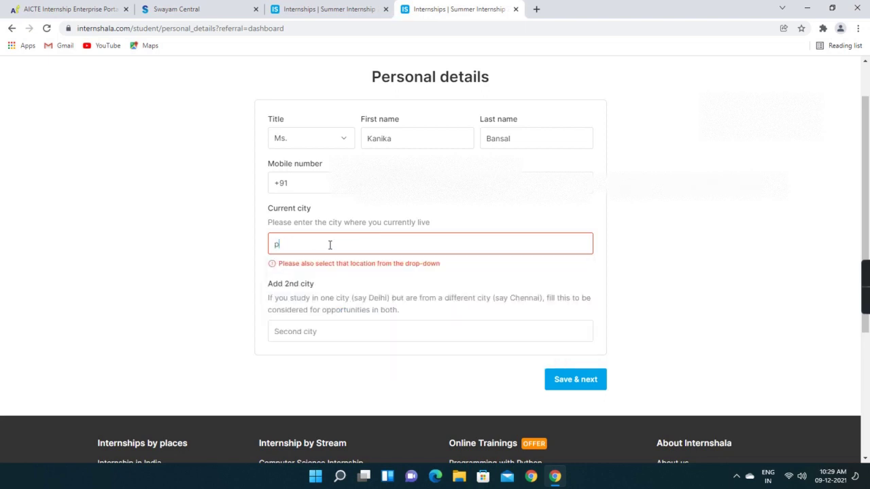
{"action": "type", "text": "anchkula"}
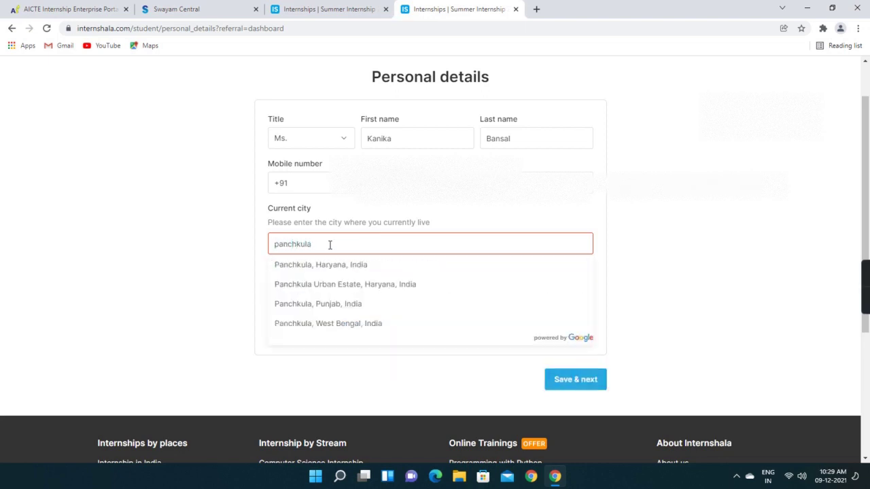
{"action": "left_click", "coordinate": [324, 267]}
Set Chandigarh as the second city and save the personal details
{"action": "left_click", "coordinate": [369, 316]}
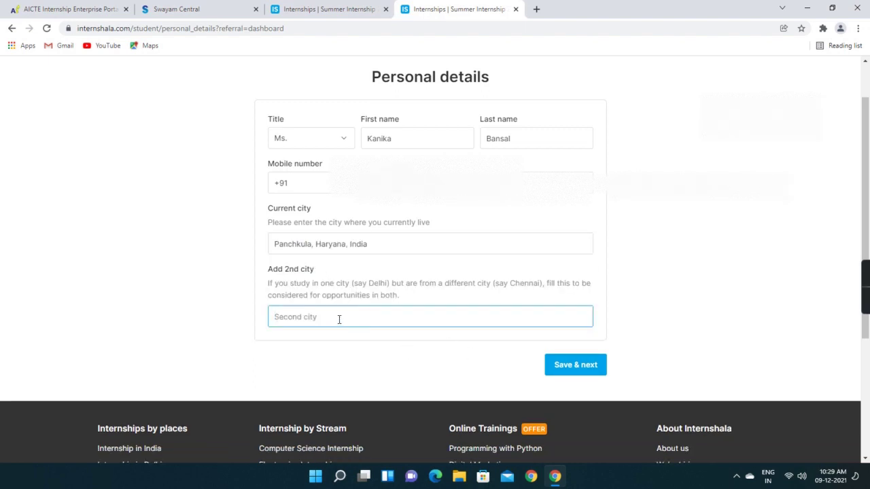
{"action": "type", "text": "chanid"}
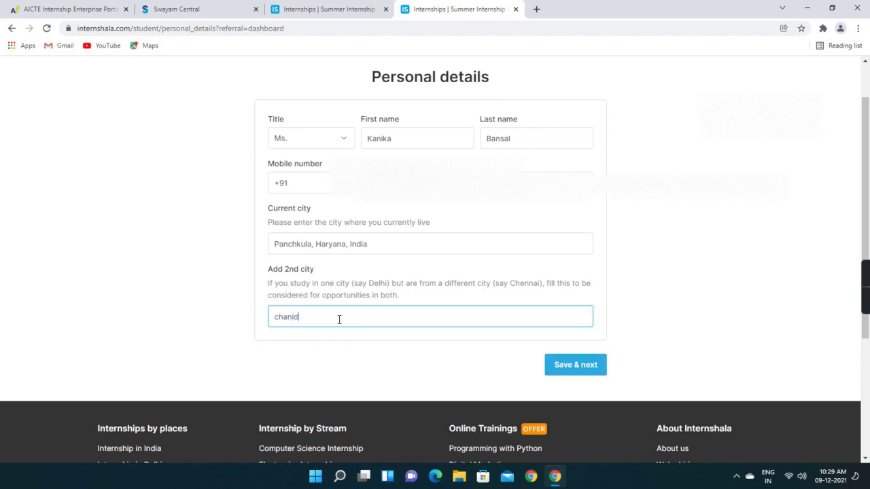
{"action": "key", "text": "BackSpace"}
{"action": "key", "text": "BackSpace"}
{"action": "type", "text": "di"}
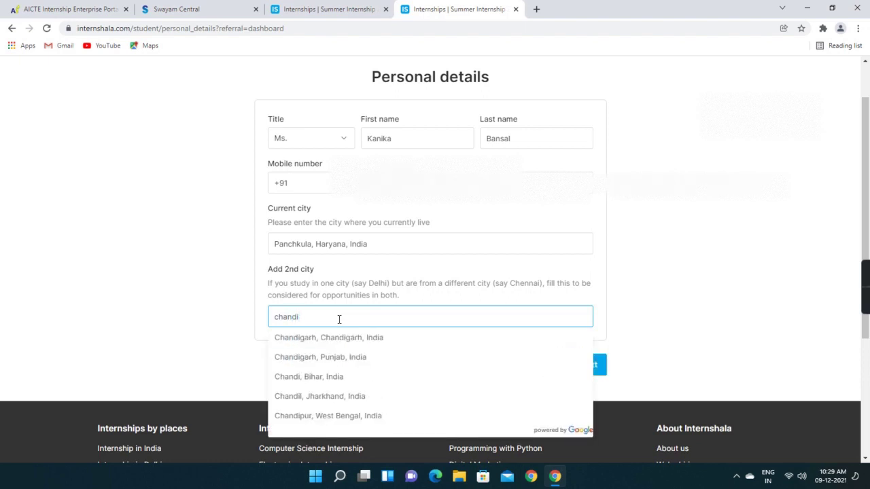
{"action": "left_click", "coordinate": [341, 339]}
{"action": "left_click", "coordinate": [578, 371]}
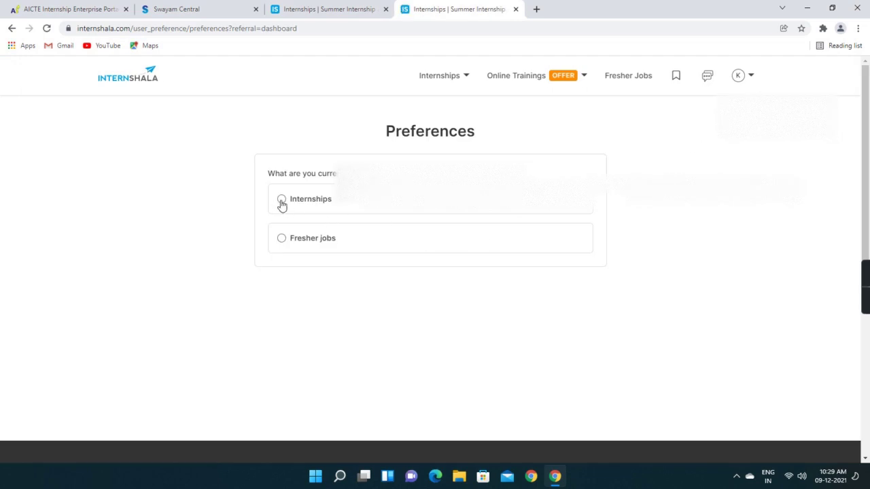
Choose Fresher jobs, In-office work, and Yes to willing to relocate
{"action": "left_click", "coordinate": [281, 201]}
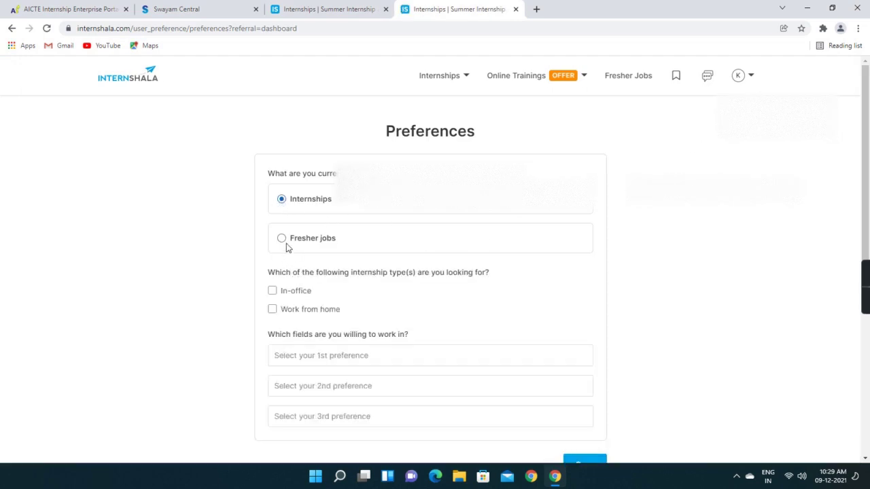
{"action": "left_click", "coordinate": [283, 241]}
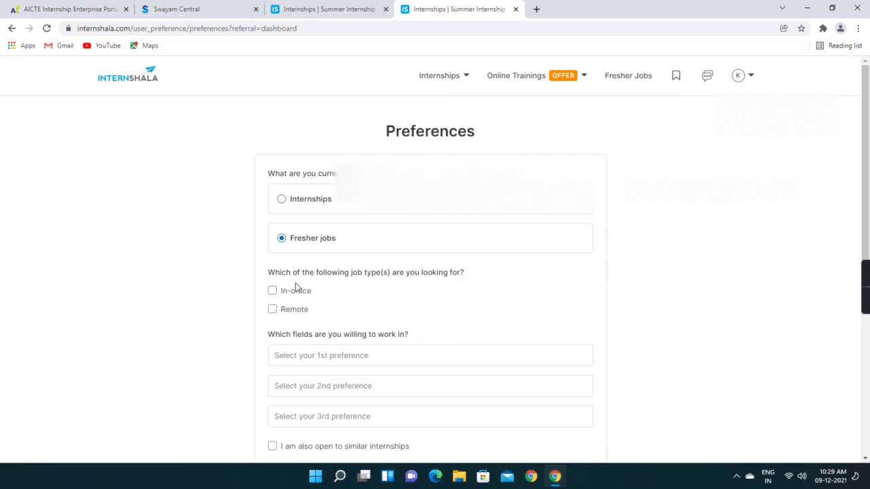
{"action": "left_click", "coordinate": [275, 292]}
{"action": "scroll", "coordinate": [398, 301], "scroll_direction": "down", "scroll_amount": 2}
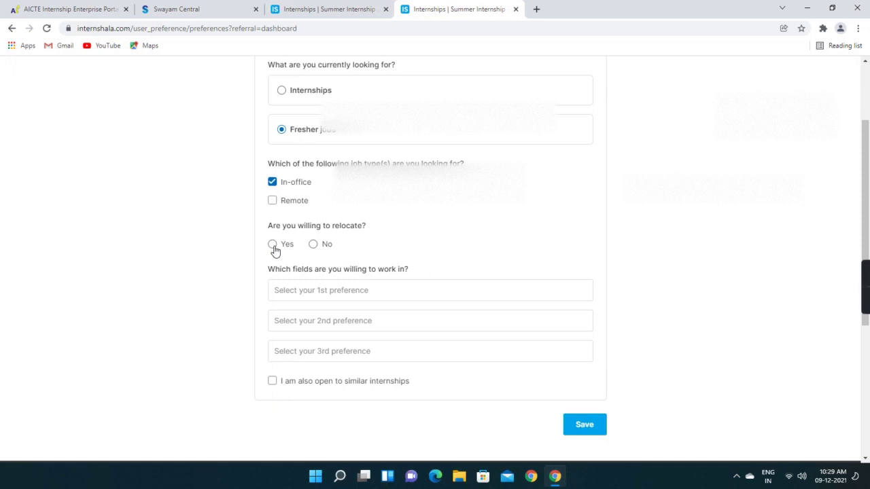
{"action": "double_click", "coordinate": [274, 247]}
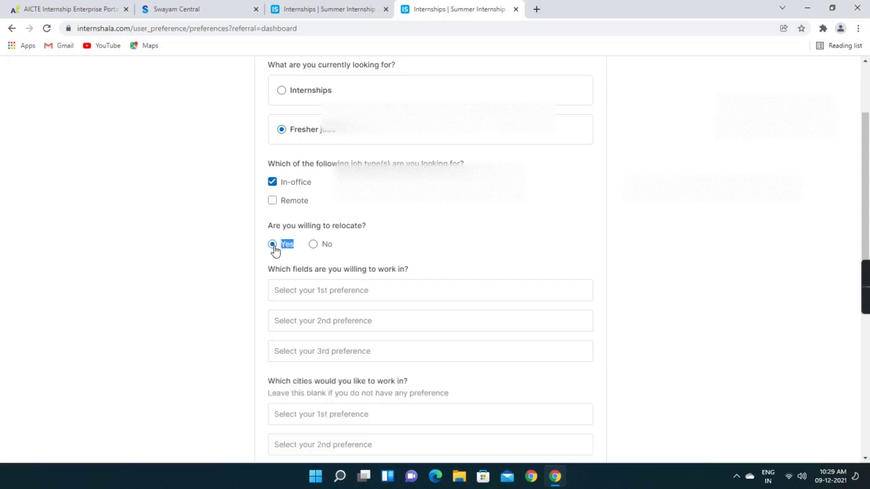
{"action": "left_click", "coordinate": [335, 291]}
Pick Interior Design, Graphic Design and Engineering Design as the three preferred fields
{"action": "scroll", "coordinate": [363, 305], "scroll_direction": "down", "scroll_amount": 1}
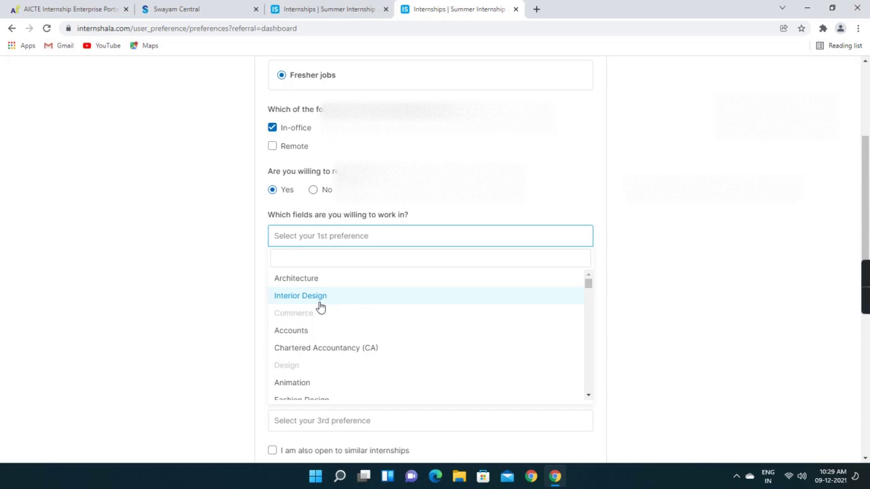
{"action": "left_click", "coordinate": [326, 303]}
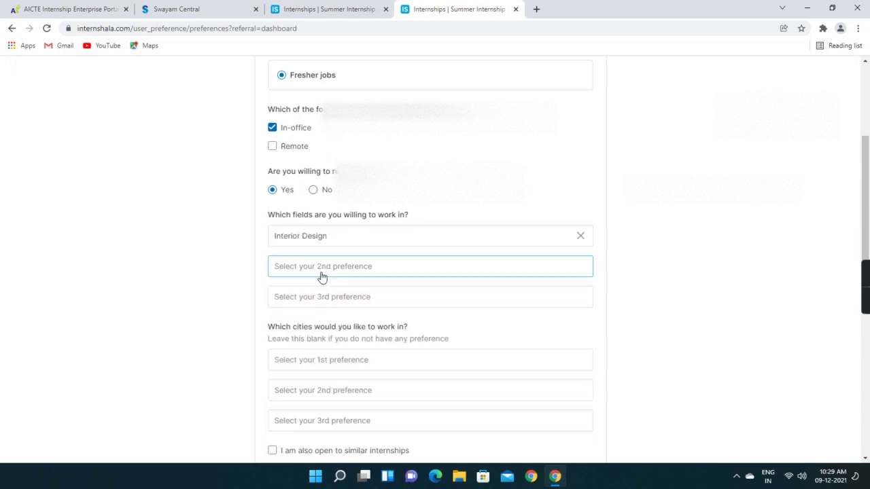
{"action": "left_click", "coordinate": [320, 274]}
{"action": "scroll", "coordinate": [330, 334], "scroll_direction": "down", "scroll_amount": 3}
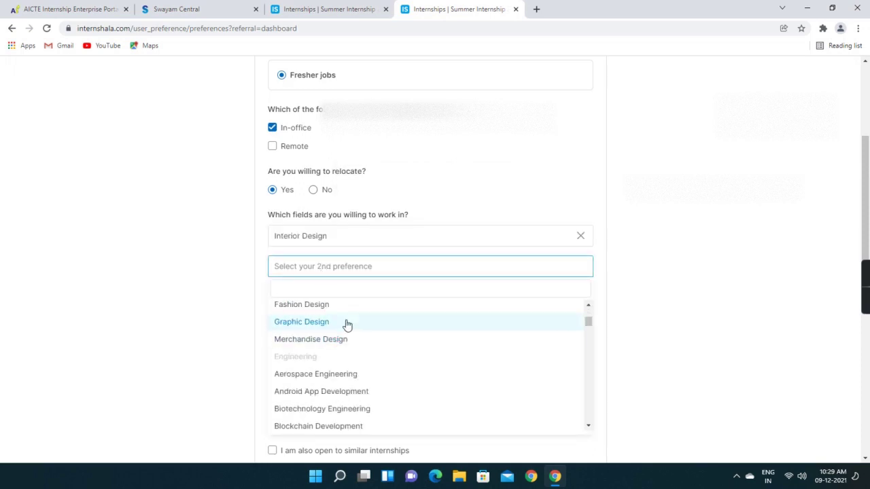
{"action": "type", "text": "desi"}
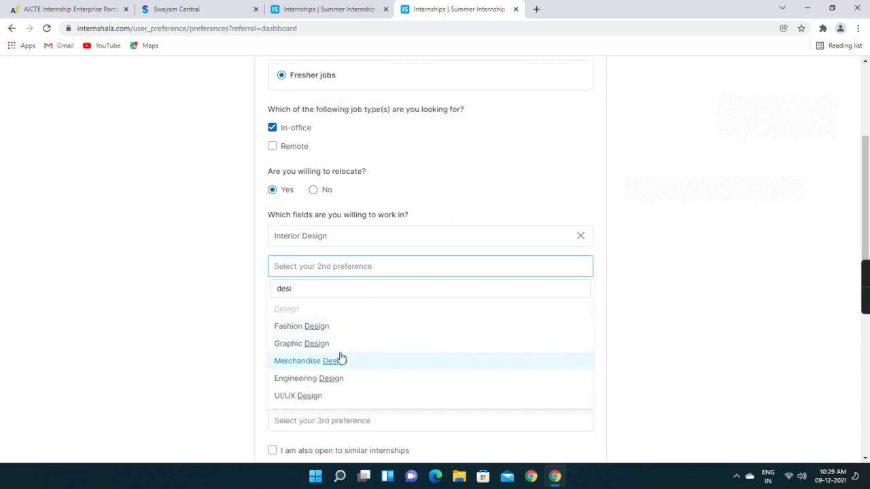
{"action": "left_click", "coordinate": [317, 343]}
{"action": "left_click", "coordinate": [309, 301]}
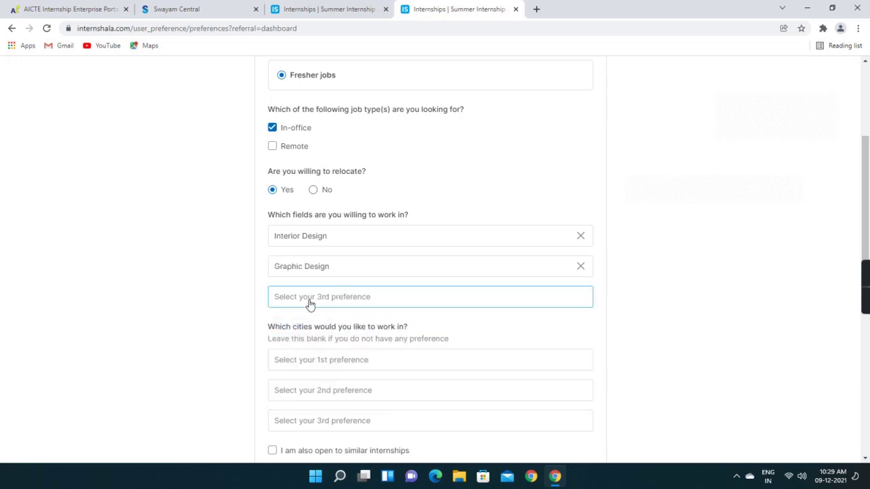
{"action": "type", "text": "design"}
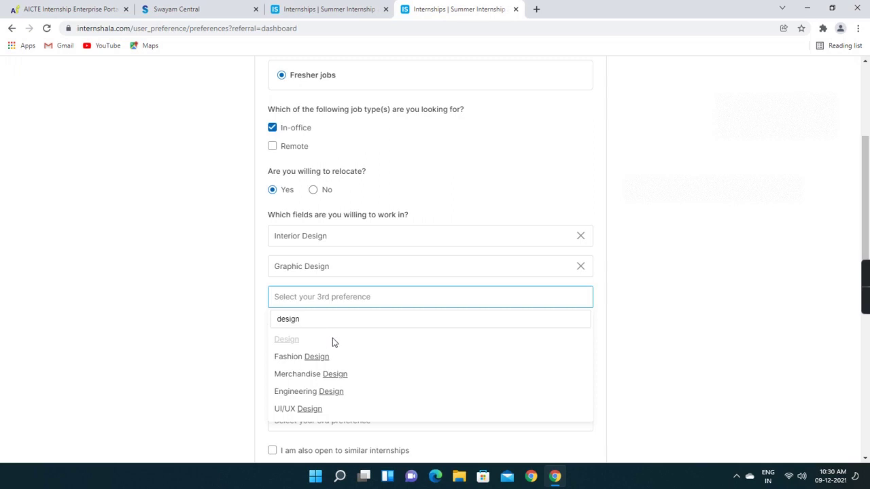
{"action": "left_click", "coordinate": [332, 397]}
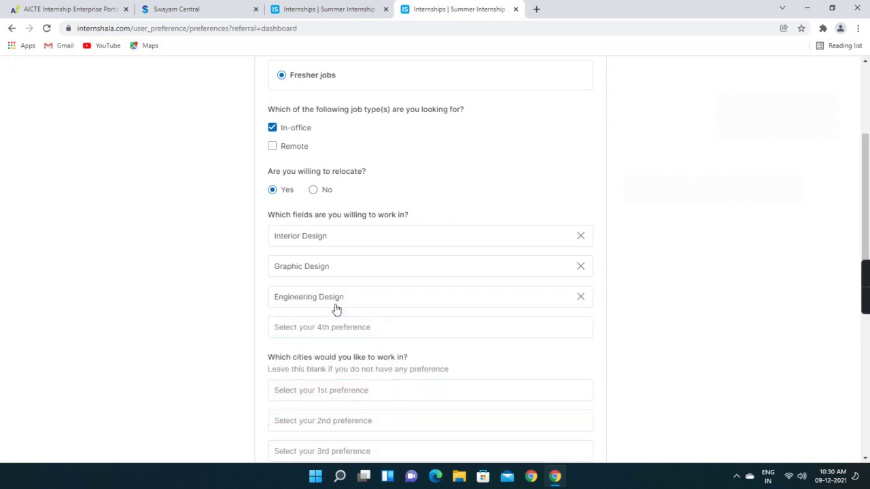
Remove Graphic Design, keeping Interior Design and Engineering Design with the third field empty
{"action": "left_click", "coordinate": [401, 298]}
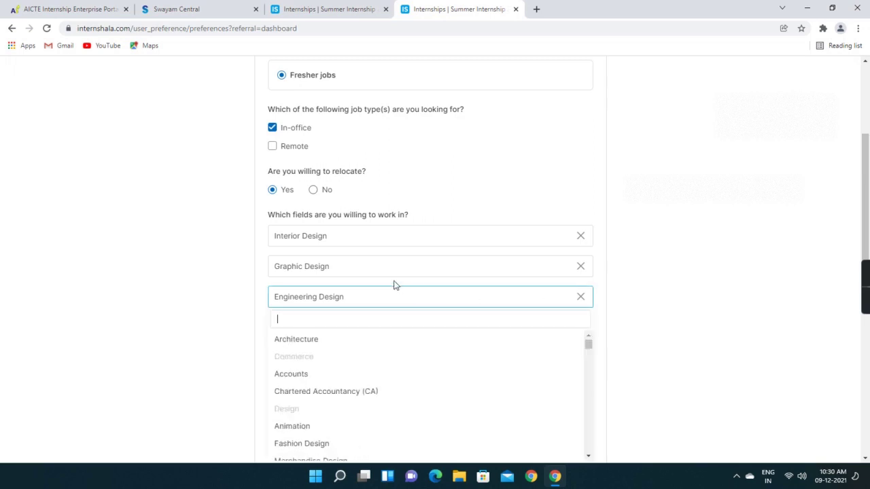
{"action": "left_click", "coordinate": [579, 267]}
{"action": "left_click", "coordinate": [498, 292]}
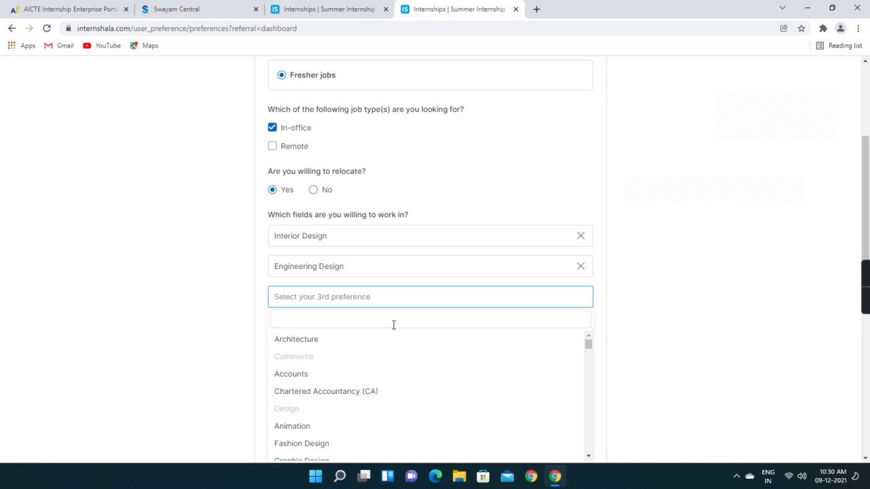
{"action": "type", "text": "des"}
{"action": "left_click", "coordinate": [327, 374]}
{"action": "scroll", "coordinate": [375, 310], "scroll_direction": "down", "scroll_amount": 2}
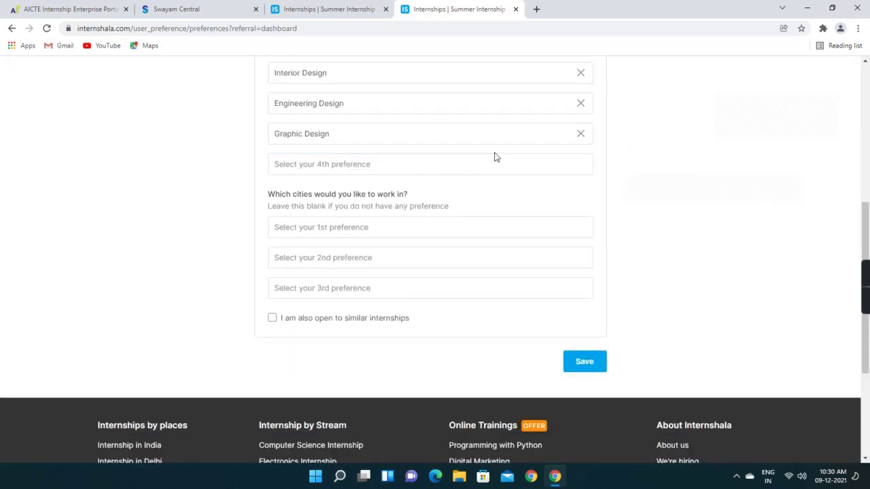
{"action": "left_click", "coordinate": [580, 134]}
{"action": "scroll", "coordinate": [302, 231], "scroll_direction": "up", "scroll_amount": 1}
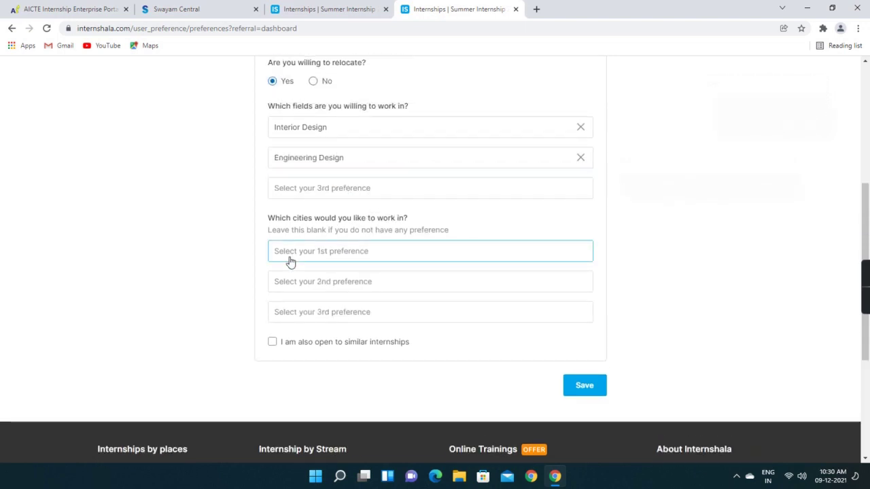
Set Chandigarh as the first preferred city
{"action": "left_click", "coordinate": [363, 254]}
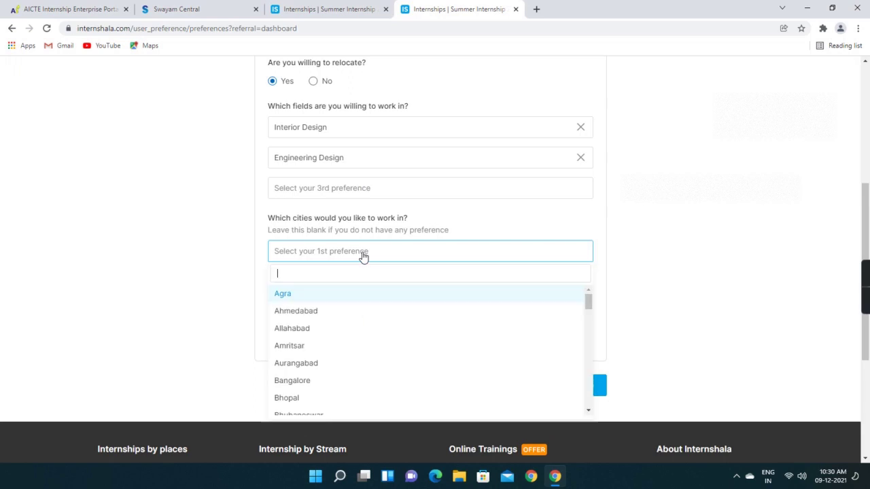
{"action": "scroll", "coordinate": [332, 307], "scroll_direction": "down", "scroll_amount": 6}
{"action": "scroll", "coordinate": [332, 309], "scroll_direction": "down", "scroll_amount": 8}
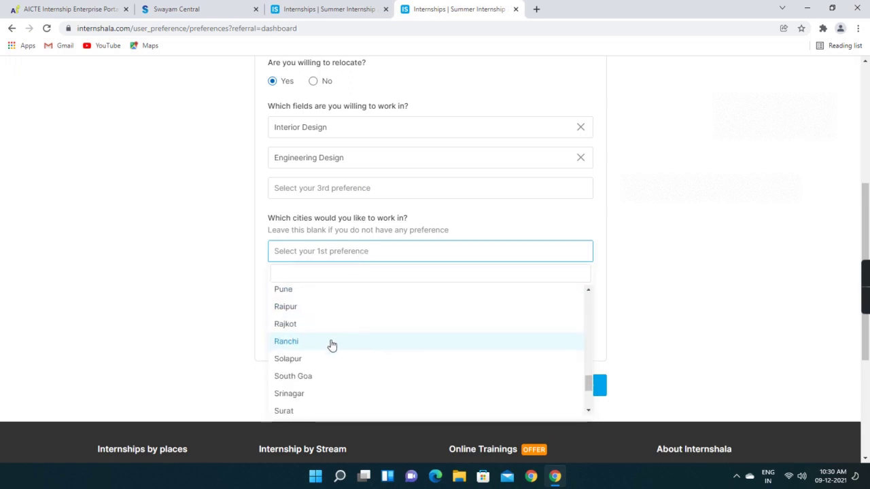
{"action": "scroll", "coordinate": [319, 347], "scroll_direction": "up", "scroll_amount": 2}
{"action": "scroll", "coordinate": [319, 336], "scroll_direction": "down", "scroll_amount": 3}
{"action": "scroll", "coordinate": [319, 338], "scroll_direction": "down", "scroll_amount": 2}
{"action": "scroll", "coordinate": [320, 320], "scroll_direction": "up", "scroll_amount": 5}
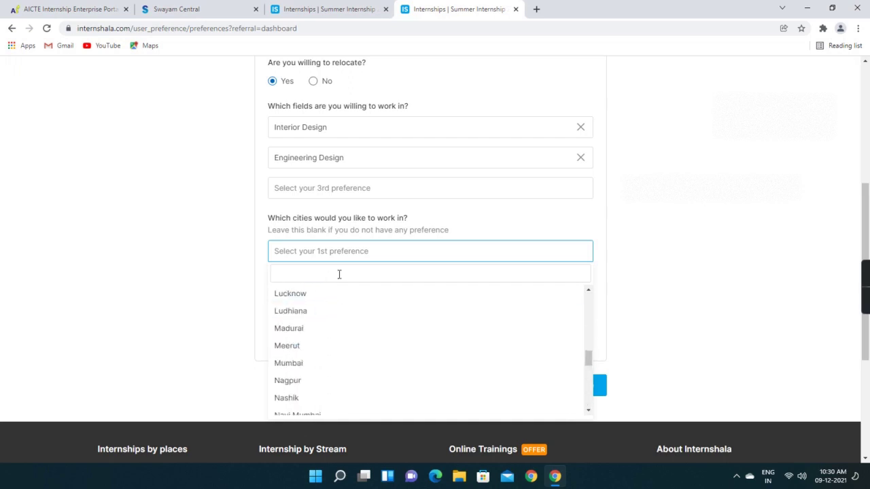
{"action": "type", "text": "anchkula"}
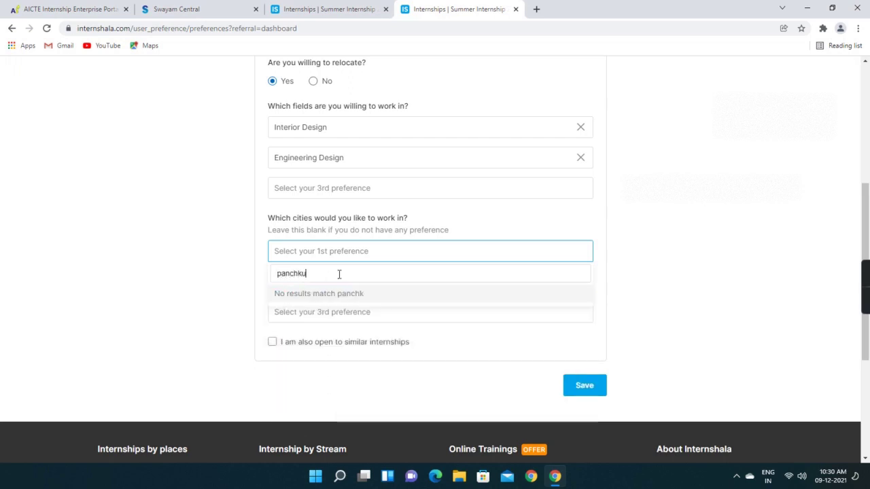
{"action": "key", "text": "BackSpace"}
{"action": "key", "text": "BackSpace"}
{"action": "key", "text": "BackSpace"}
{"action": "key", "text": "BackSpace"}
{"action": "key", "text": "BackSpace"}
{"action": "key", "text": "BackSpace"}
{"action": "key", "text": "BackSpace"}
{"action": "key", "text": "BackSpace"}
{"action": "key", "text": "BackSpace"}
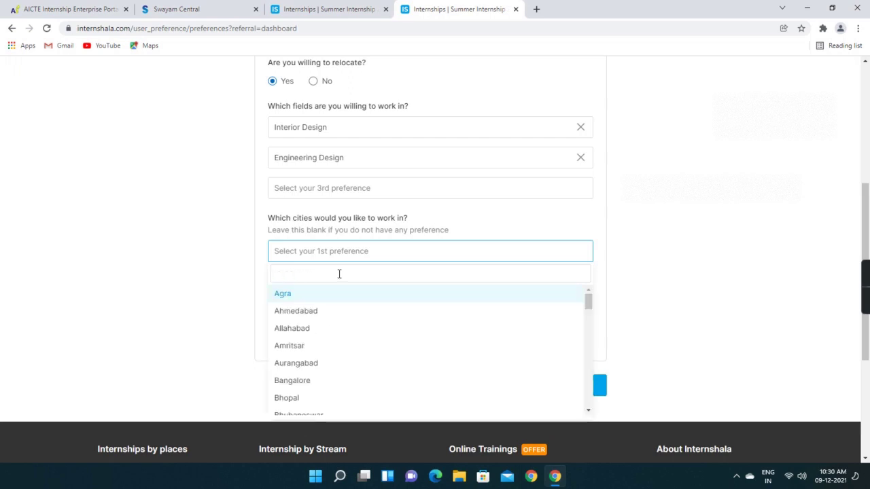
{"action": "type", "text": "chand"}
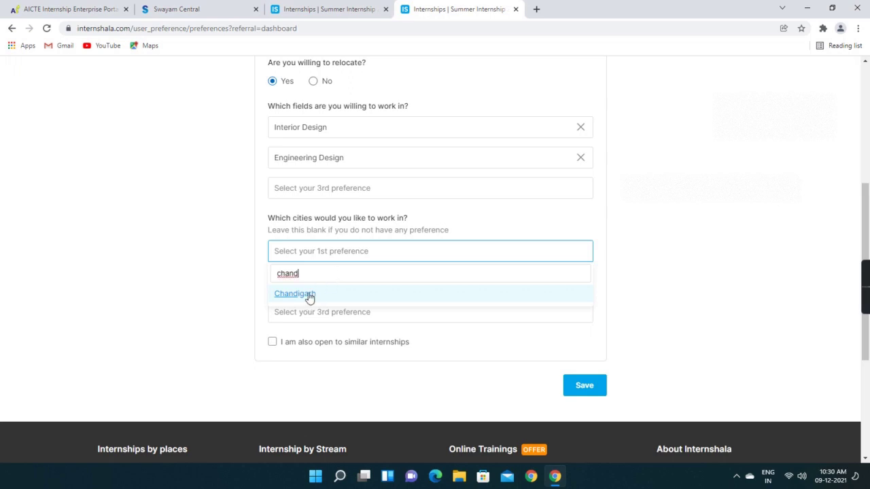
{"action": "left_click", "coordinate": [308, 294]}
Leave the second city empty and tick 'I am also open to similar internships'
{"action": "left_click", "coordinate": [305, 282]}
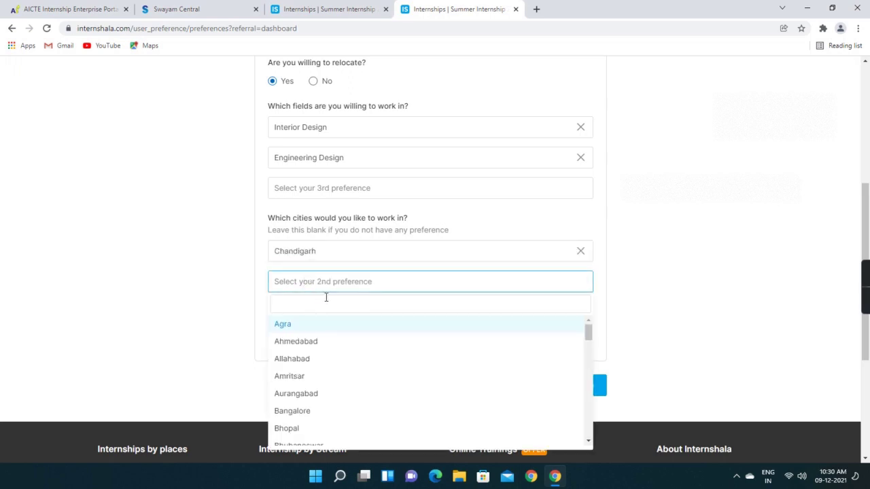
{"action": "type", "text": "x"}
{"action": "type", "text": "ir"}
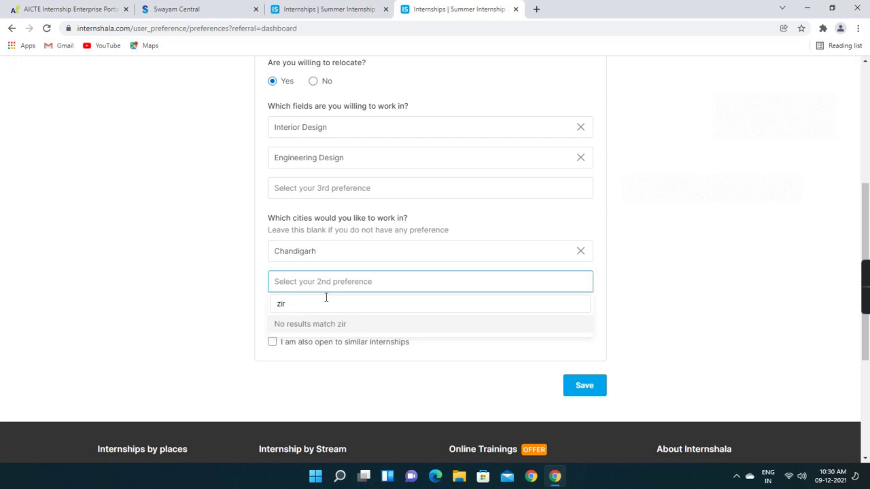
{"action": "key", "text": "BackSpace"}
{"action": "key", "text": "BackSpace"}
{"action": "key", "text": "BackSpace"}
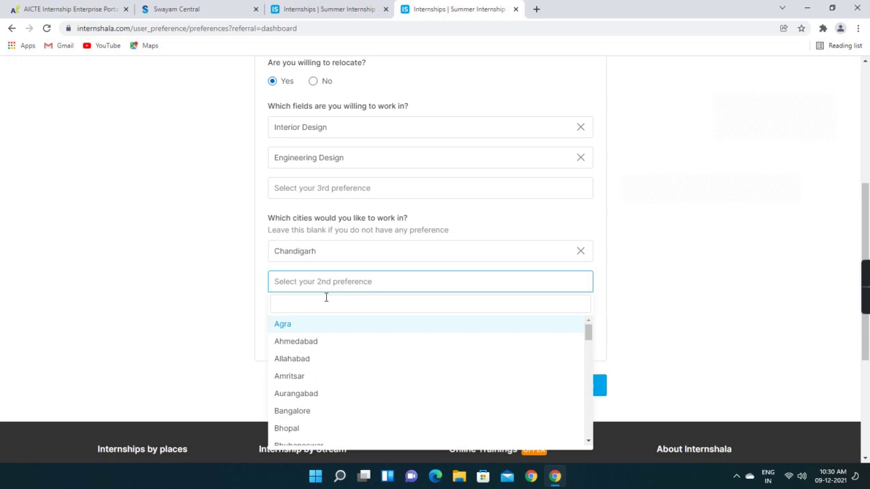
{"action": "type", "text": "mohali"}
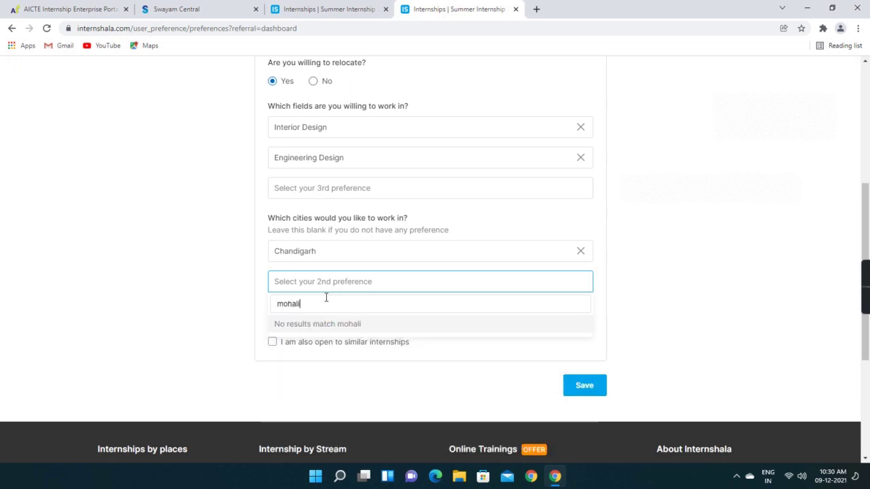
{"action": "key", "text": "BackSpace"}
{"action": "key", "text": "BackSpace"}
{"action": "key", "text": "BackSpace"}
{"action": "key", "text": "BackSpace"}
{"action": "key", "text": "BackSpace"}
{"action": "key", "text": "BackSpace"}
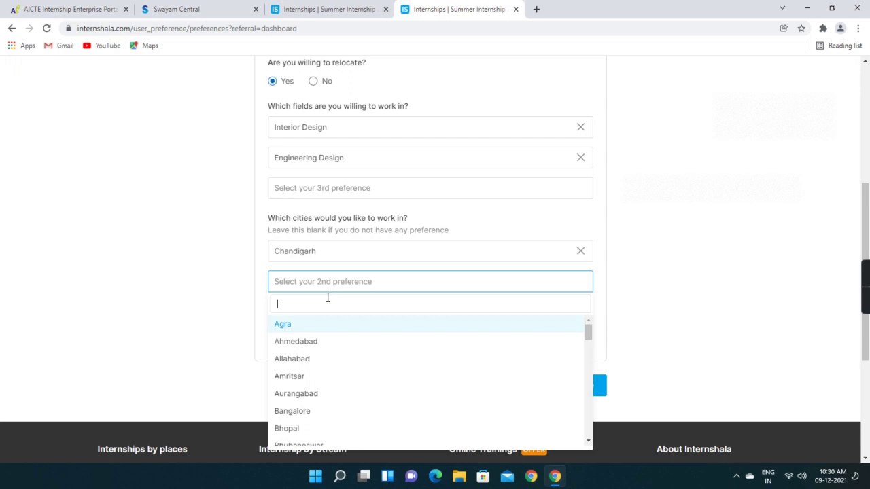
{"action": "left_click", "coordinate": [629, 312]}
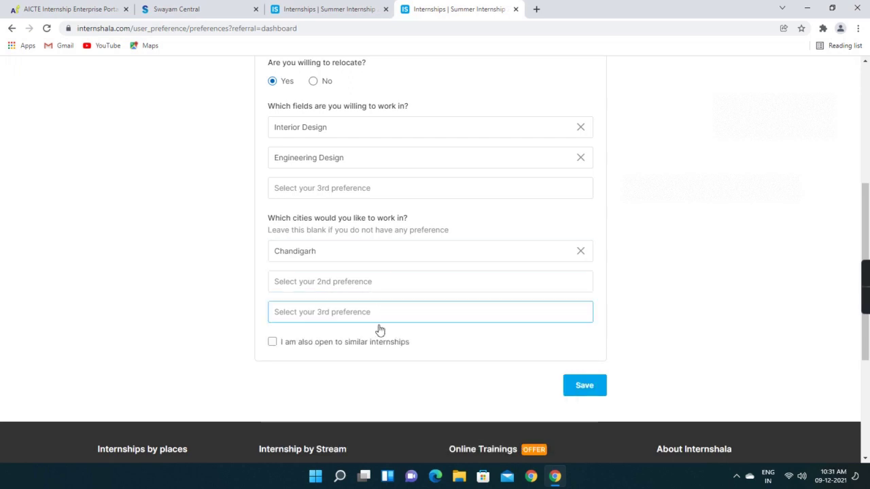
{"action": "left_click", "coordinate": [272, 343]}
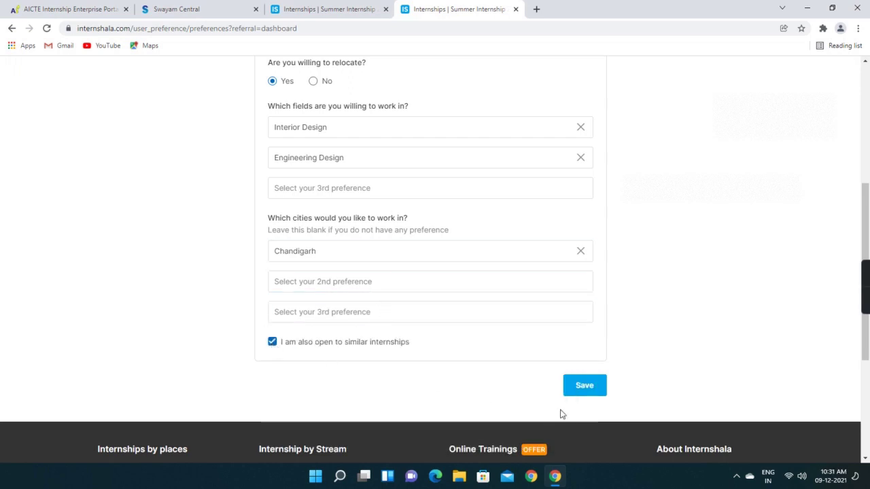
Save the job preferences and expand the extra account options
{"action": "left_click", "coordinate": [584, 386]}
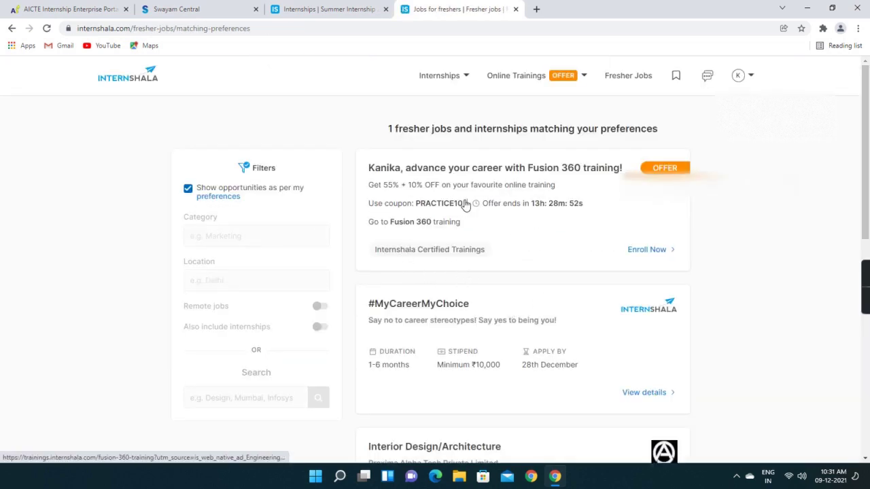
{"action": "mouse_move", "coordinate": [576, 83]}
{"action": "mouse_move", "coordinate": [738, 78]}
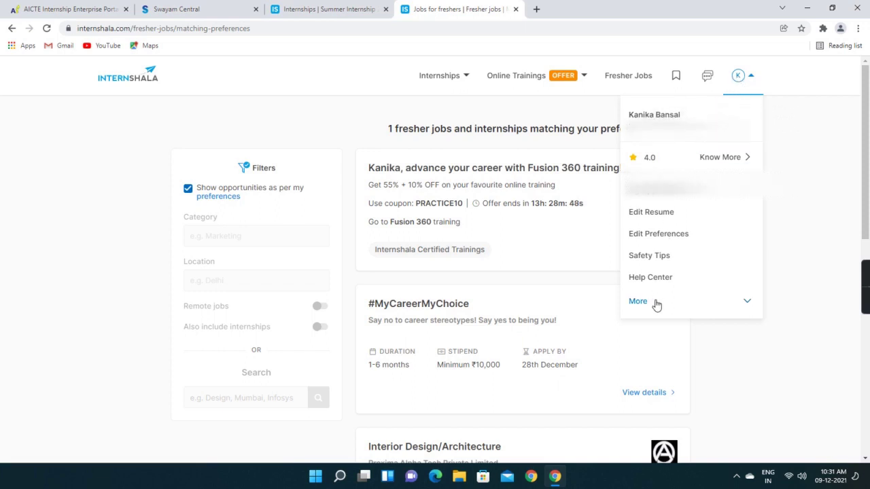
{"action": "left_click", "coordinate": [748, 305]}
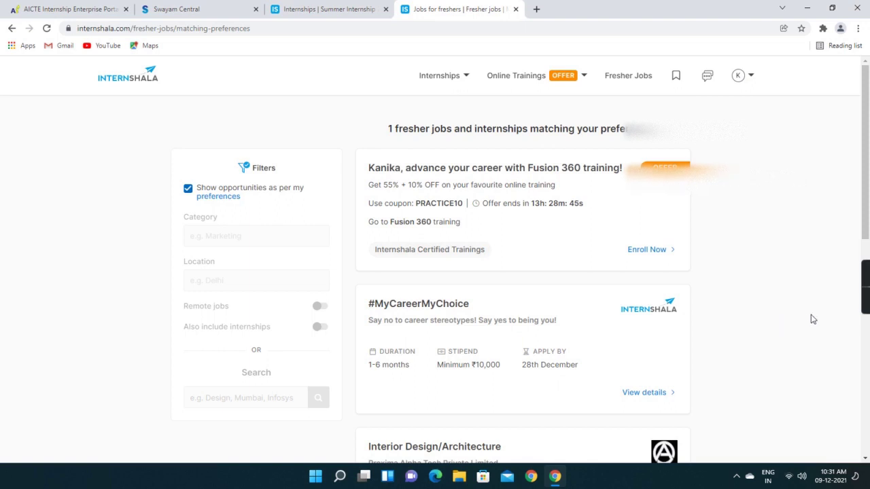
Review the Interior Design/Architecture card's ₹6000/month stipend and 3 Months duration
{"action": "scroll", "coordinate": [442, 316], "scroll_direction": "down", "scroll_amount": 1}
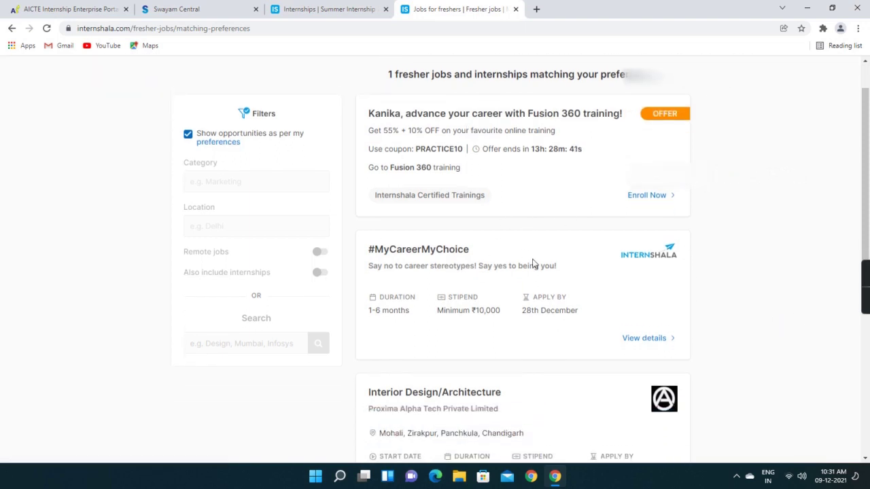
{"action": "scroll", "coordinate": [533, 264], "scroll_direction": "down", "scroll_amount": 2}
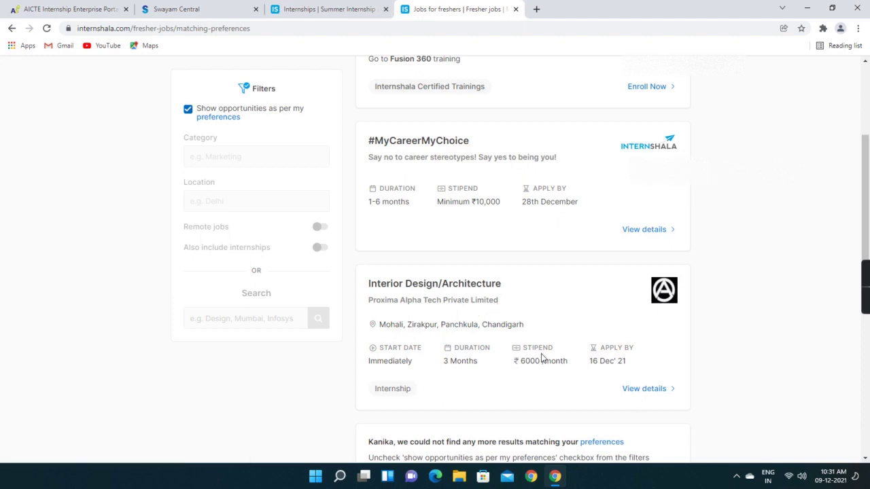
{"action": "scroll", "coordinate": [521, 371], "scroll_direction": "down", "scroll_amount": 2}
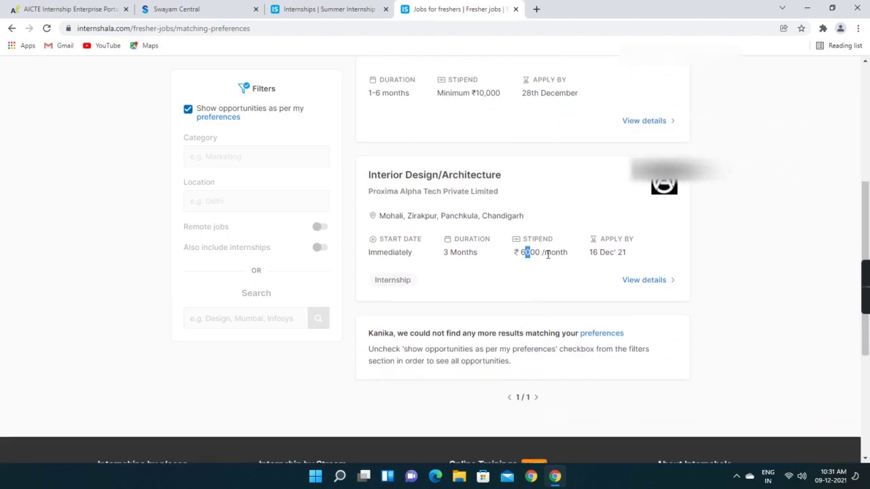
{"action": "left_click_drag", "start_coordinate": [547, 254], "coordinate": [565, 270]}
{"action": "left_click", "coordinate": [563, 271]}
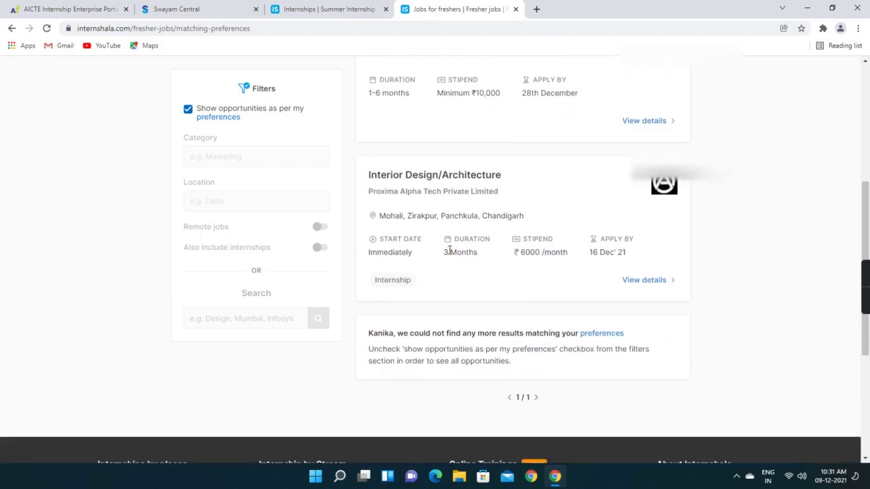
{"action": "left_click_drag", "start_coordinate": [444, 252], "coordinate": [485, 256]}
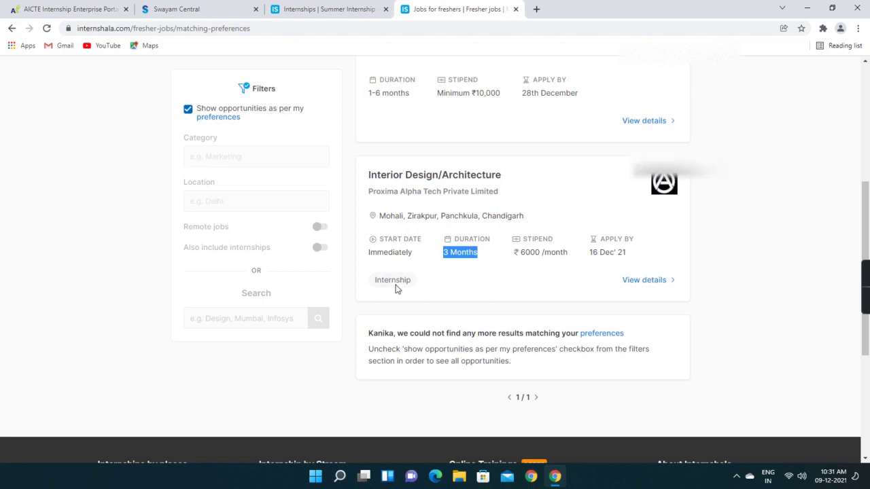
{"action": "scroll", "coordinate": [452, 320], "scroll_direction": "down", "scroll_amount": 2}
{"action": "scroll", "coordinate": [530, 245], "scroll_direction": "up", "scroll_amount": 3}
{"action": "left_click", "coordinate": [543, 325]}
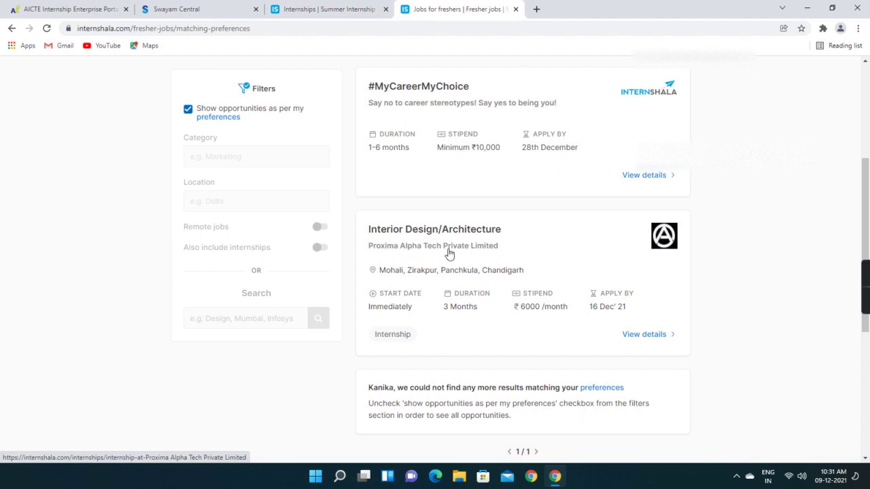
View the Proxima Alpha Tech internship details, noting the AutoCAD, Google SketchUp and 3ds Max skills
{"action": "left_click", "coordinate": [642, 334]}
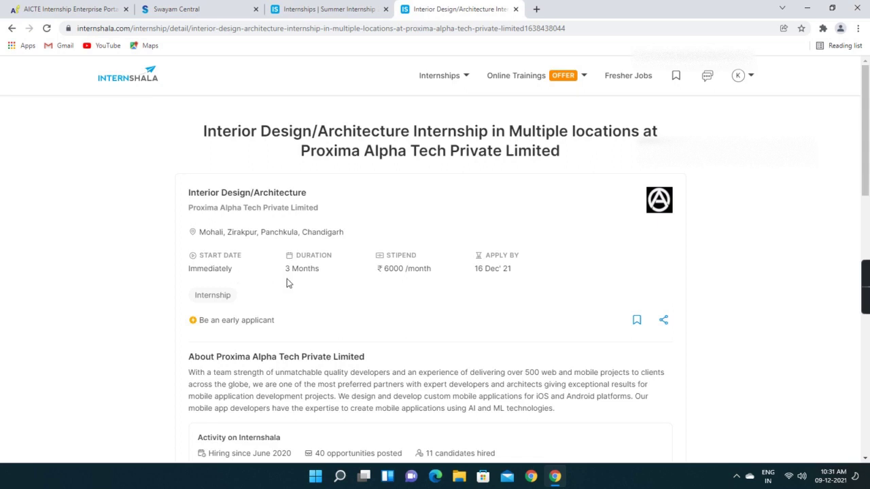
{"action": "scroll", "coordinate": [286, 283], "scroll_direction": "down", "scroll_amount": 1}
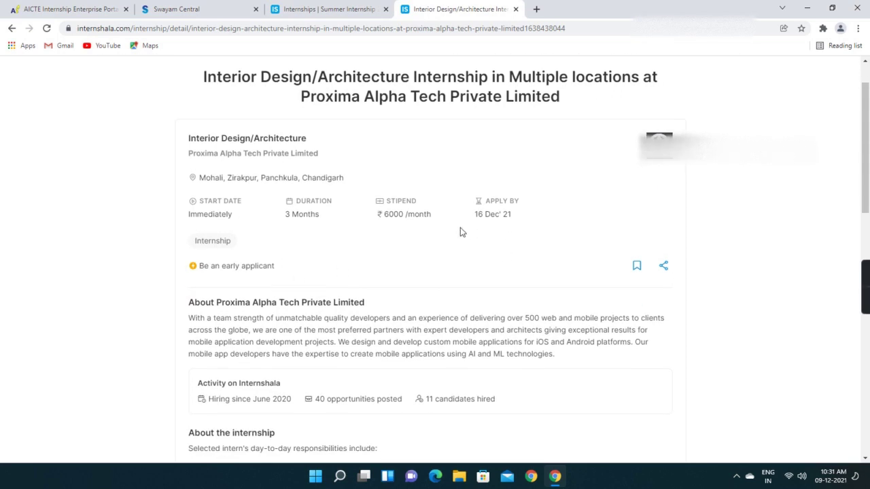
{"action": "scroll", "coordinate": [340, 272], "scroll_direction": "down", "scroll_amount": 3}
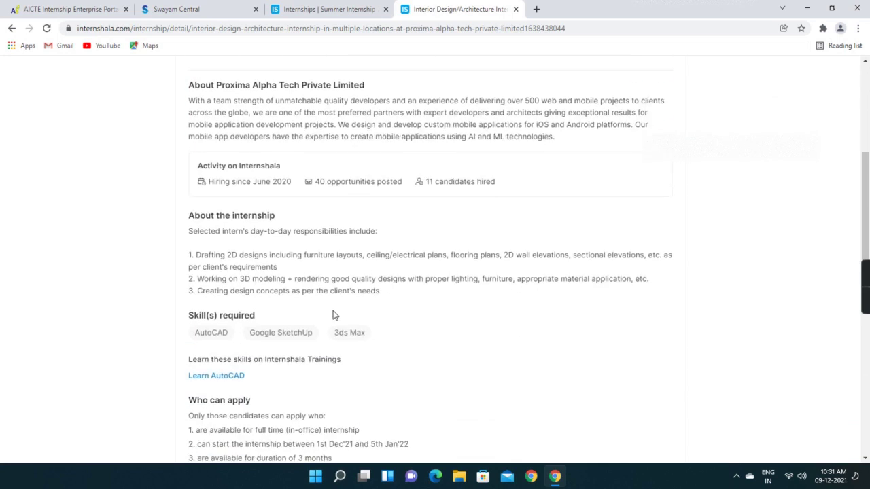
{"action": "scroll", "coordinate": [332, 314], "scroll_direction": "down", "scroll_amount": 1}
{"action": "left_click_drag", "start_coordinate": [198, 281], "coordinate": [381, 289]}
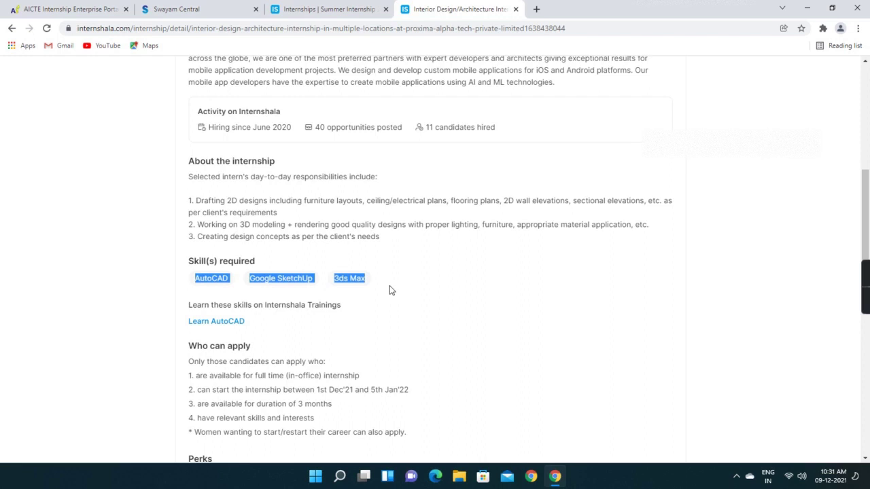
{"action": "left_click", "coordinate": [389, 290]}
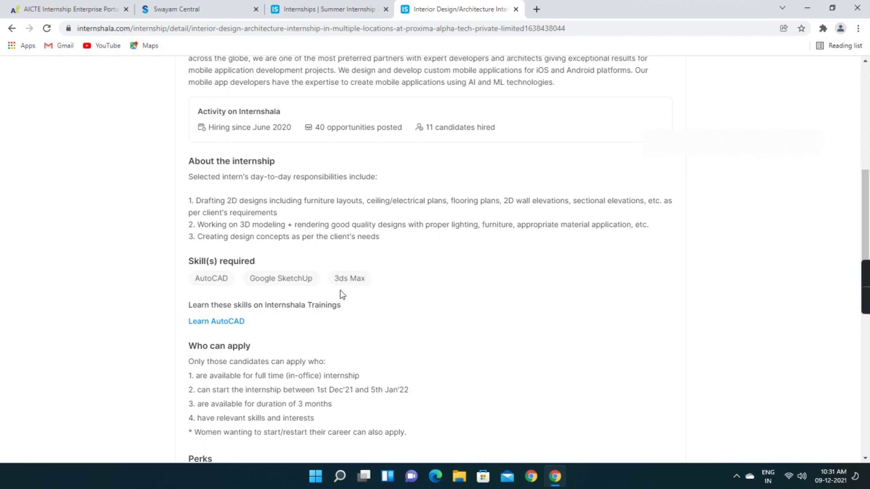
{"action": "scroll", "coordinate": [272, 272], "scroll_direction": "down", "scroll_amount": 2}
{"action": "scroll", "coordinate": [231, 258], "scroll_direction": "down", "scroll_amount": 1}
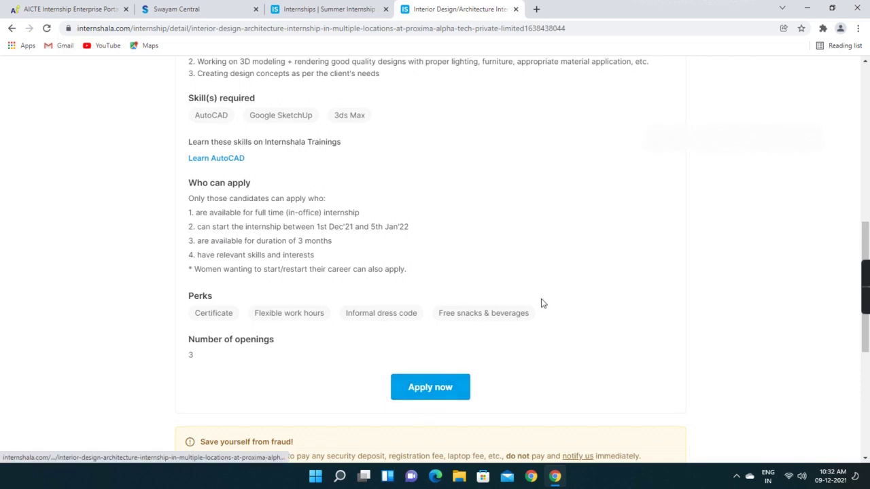
{"action": "scroll", "coordinate": [543, 295], "scroll_direction": "up", "scroll_amount": 6}
{"action": "scroll", "coordinate": [545, 291], "scroll_direction": "up", "scroll_amount": 2}
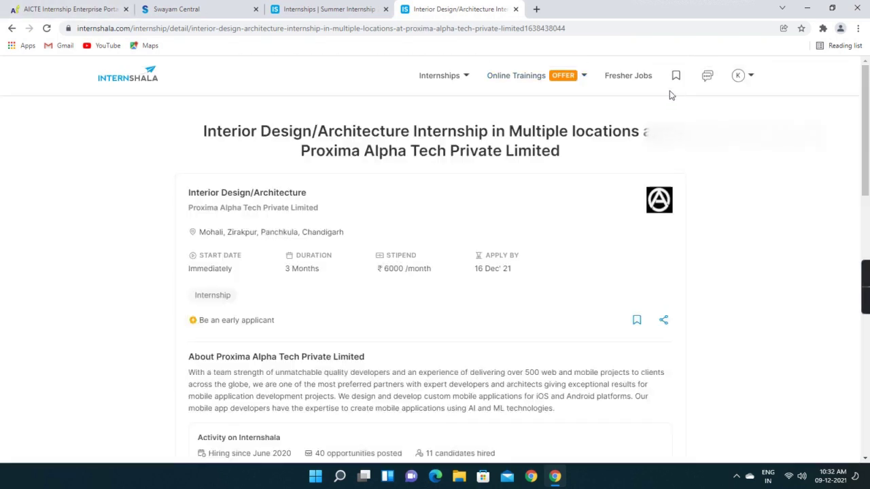
Log out through the More options in the profile (K) menu
{"action": "mouse_move", "coordinate": [751, 76]}
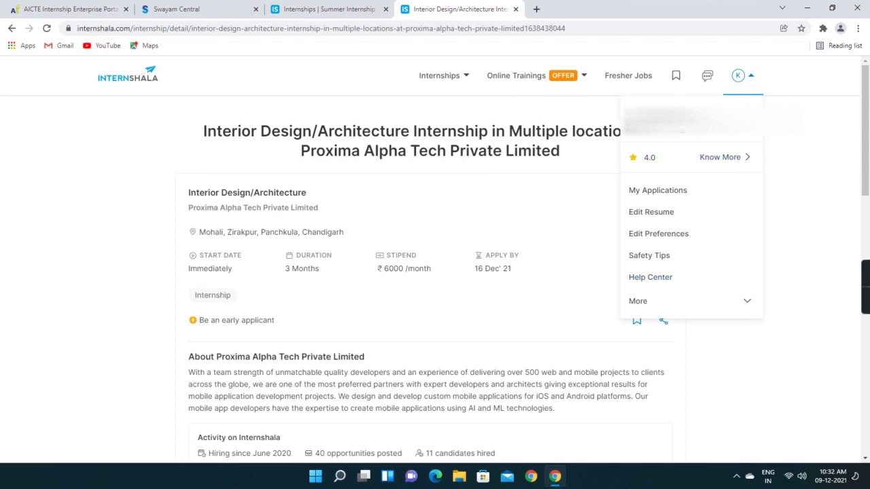
{"action": "mouse_move", "coordinate": [746, 95]}
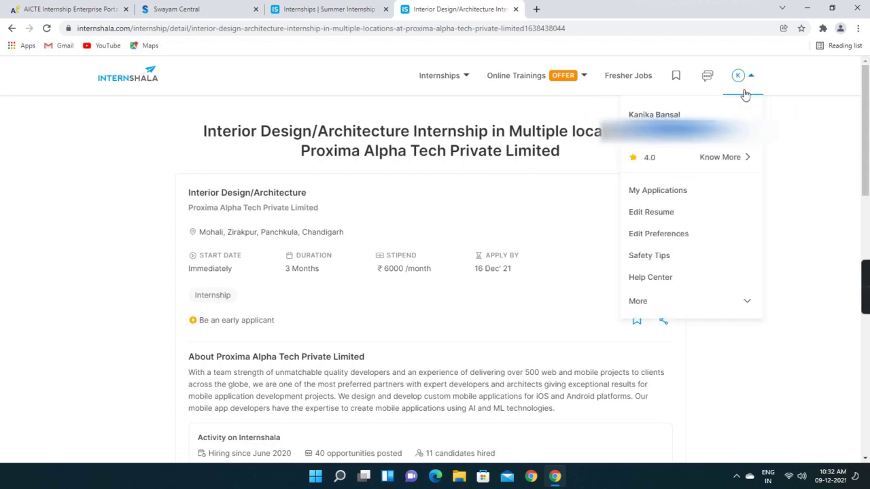
{"action": "left_click", "coordinate": [740, 302]}
{"action": "left_click", "coordinate": [659, 352]}
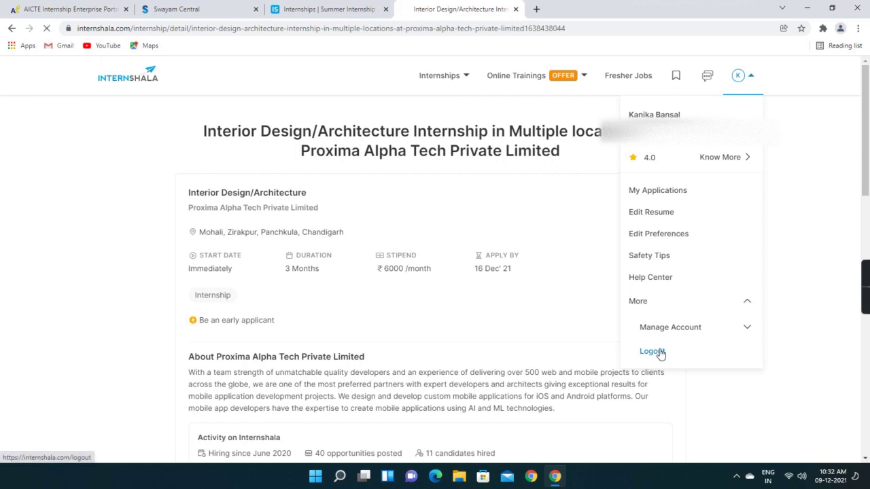